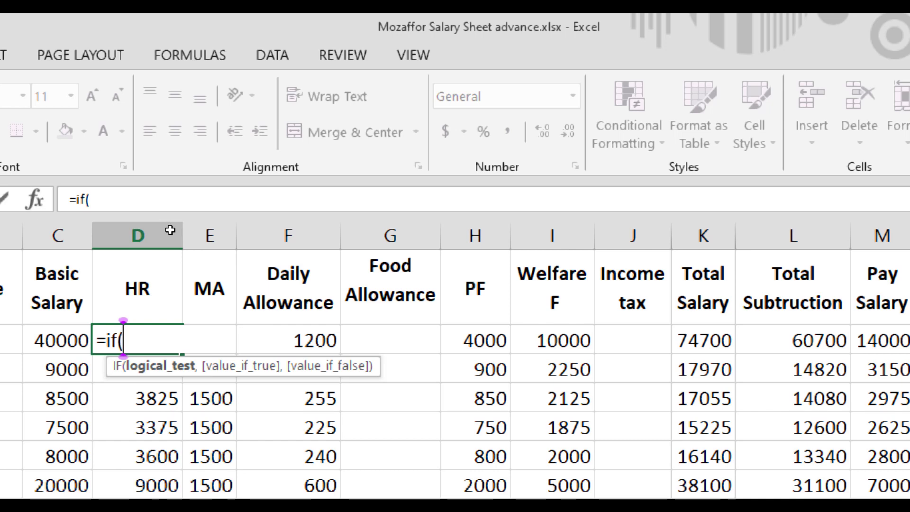
{"action": "left_click", "coordinate": [57, 341]}
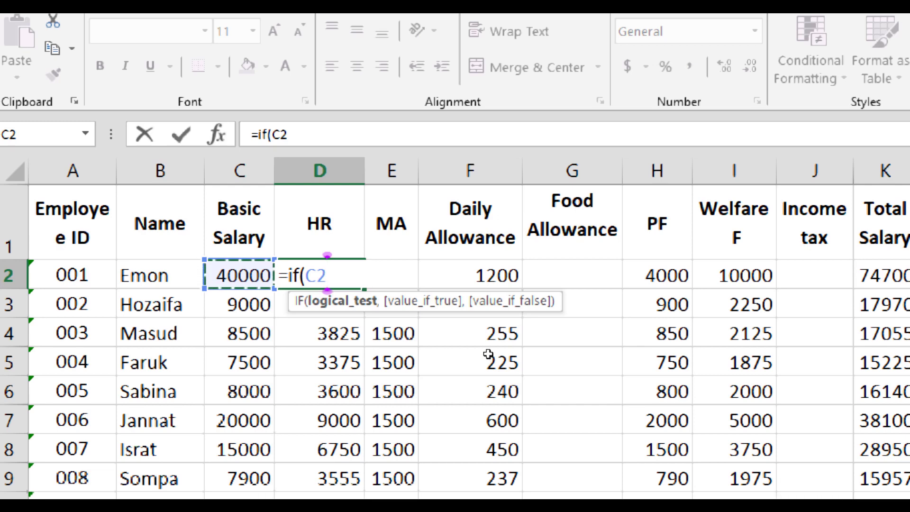
{"action": "type", "text": ">="}
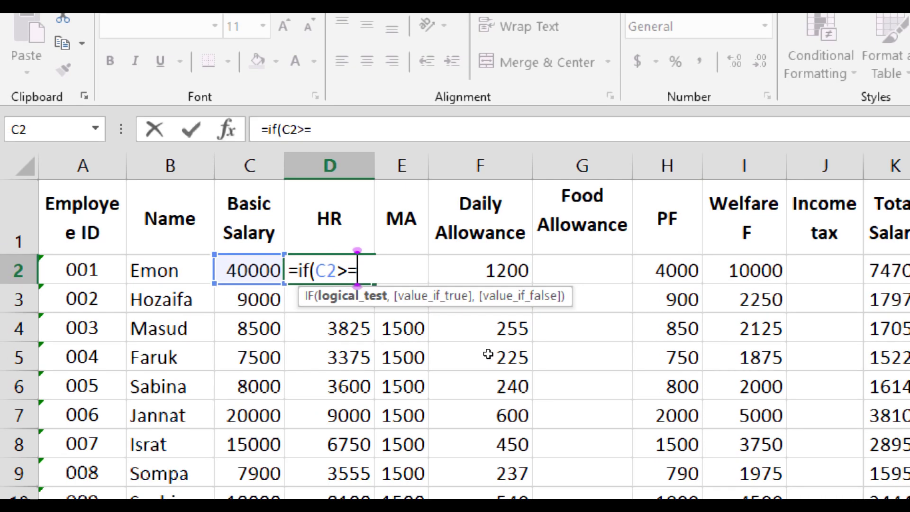
{"action": "type", "text": "8"}
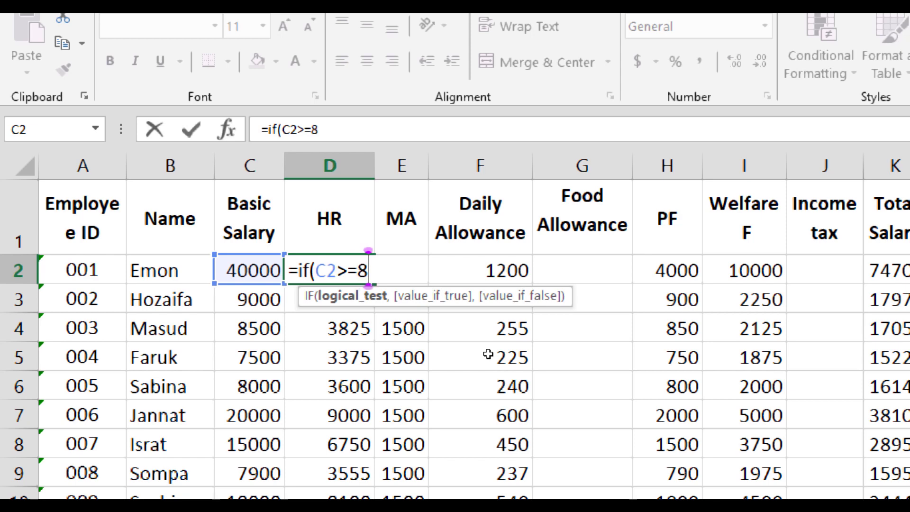
{"action": "type", "text": "000"}
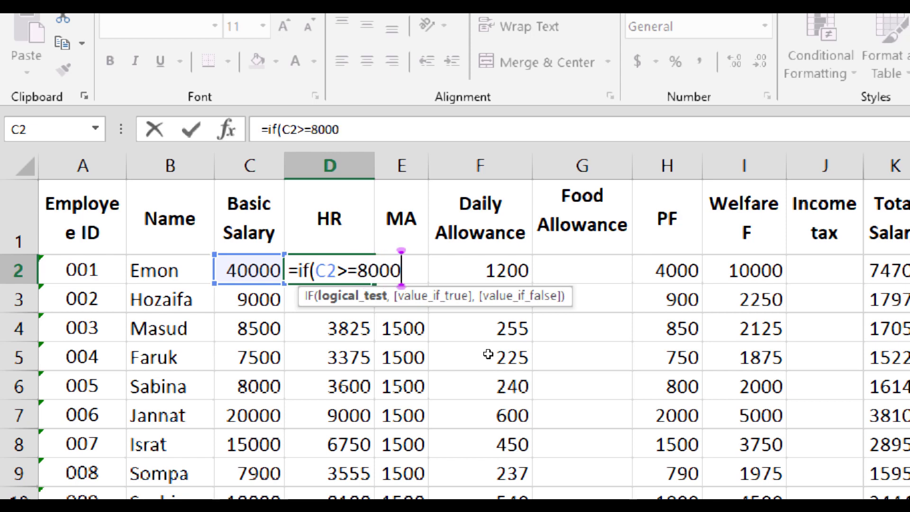
{"action": "type", "text": ","}
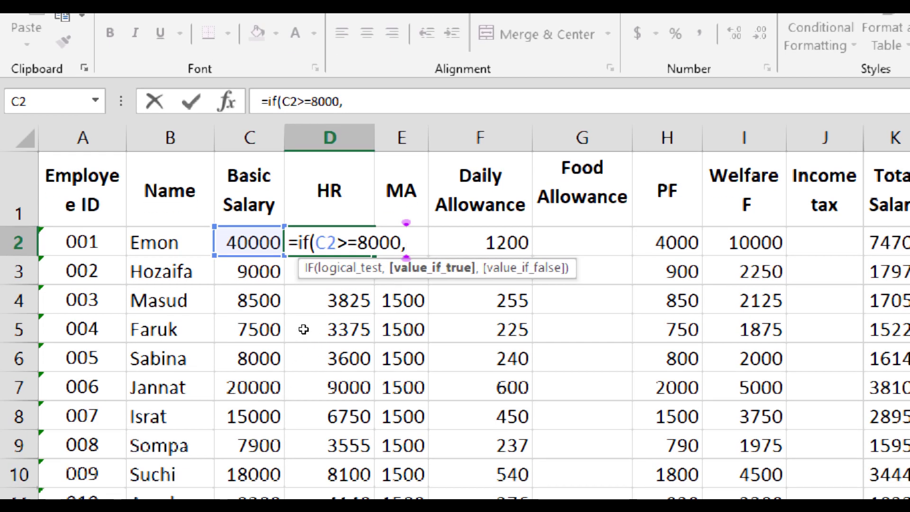
{"action": "key", "text": "Escape"}
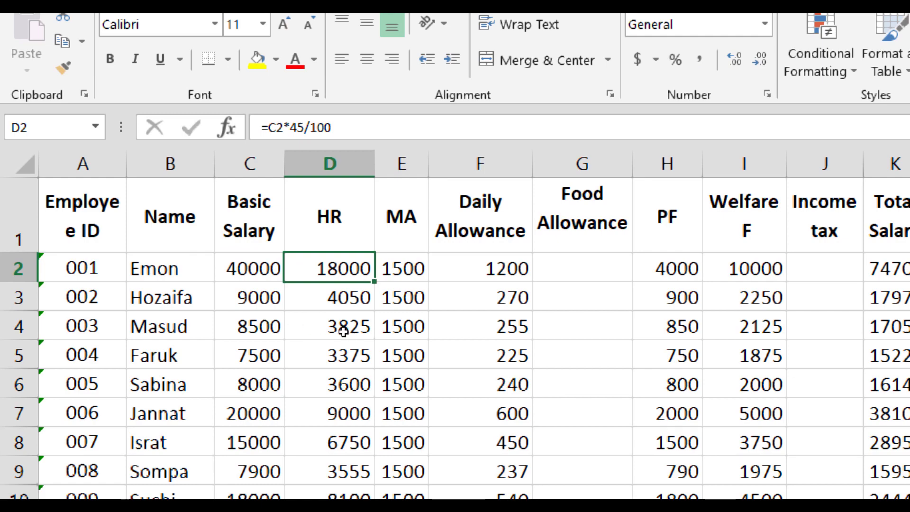
Step: Switch to the Word document to read the house rent (HR) rule, and return to the Excel salary sheet
{"action": "key", "text": "super"}
{"action": "key", "text": "super"}
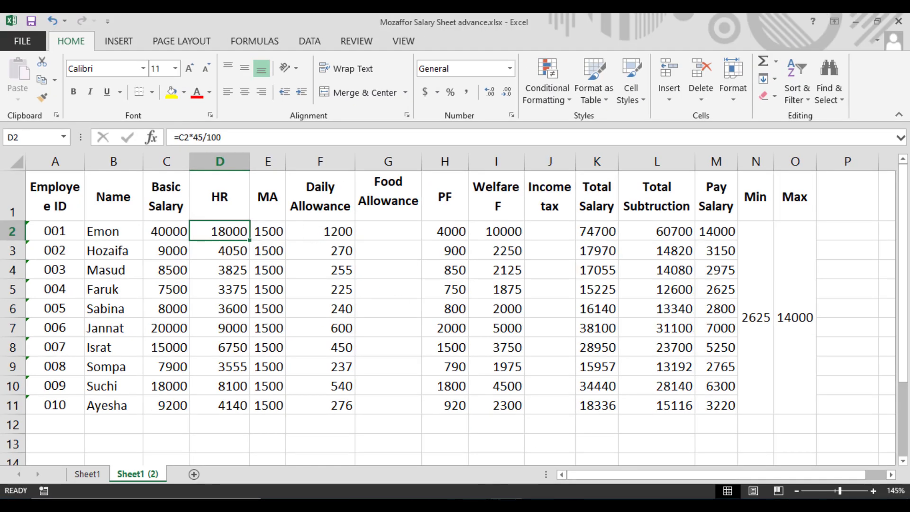
{"action": "key", "text": "alt+Tab"}
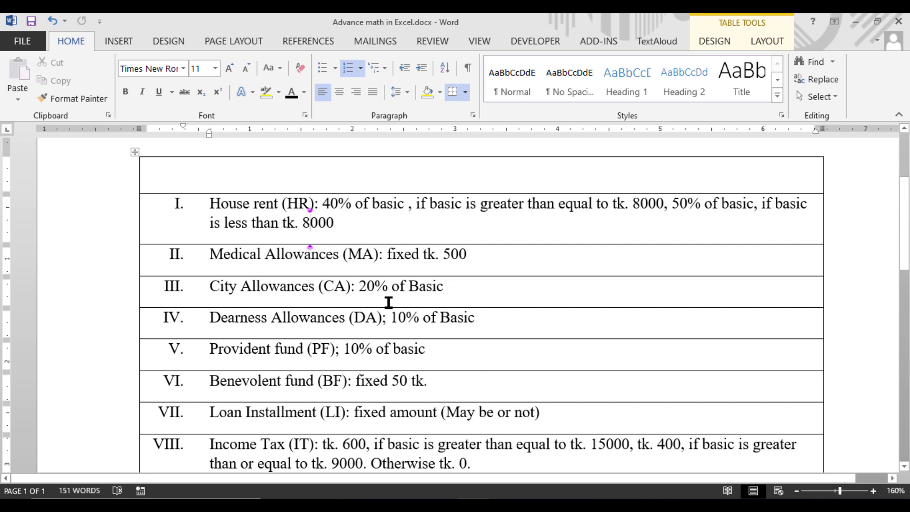
{"action": "key", "text": "alt+Tab"}
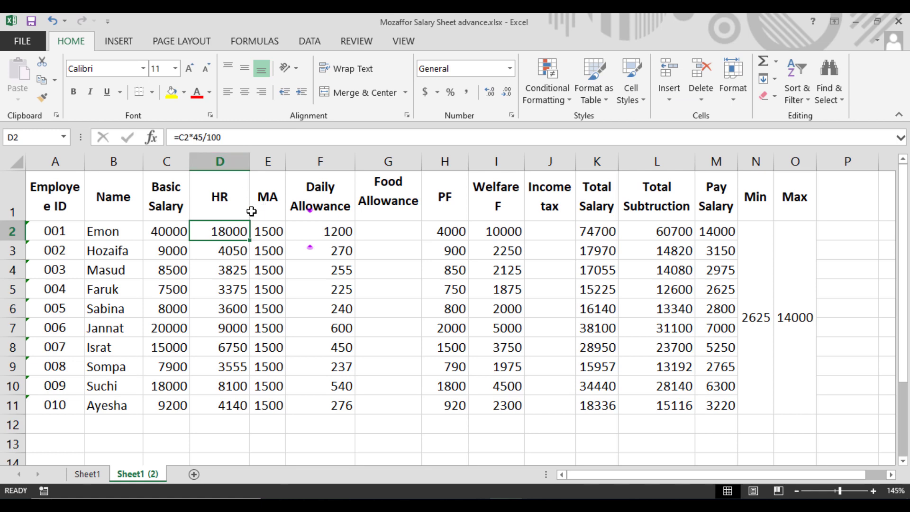
Step: Replace the HR formula in D2 with the start of an IF formula whose logical test is C2>=8000
{"action": "double_click", "coordinate": [238, 236]}
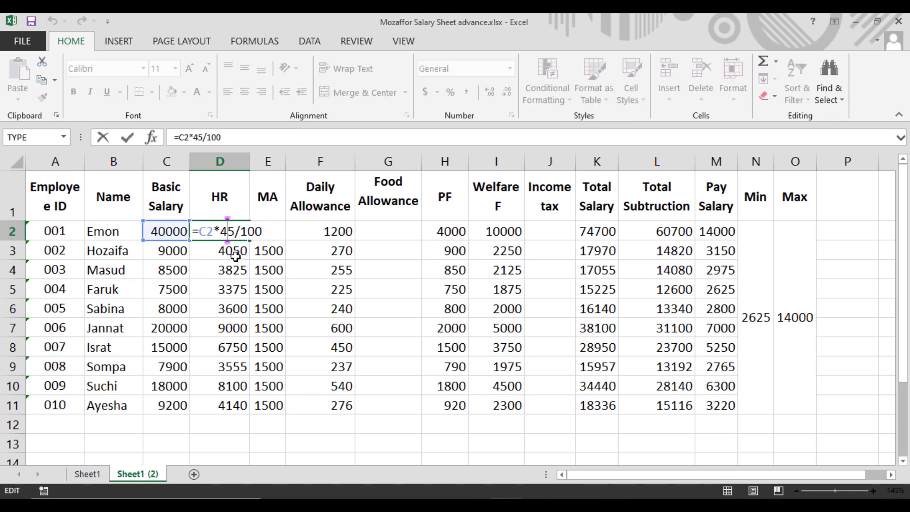
{"action": "left_click", "coordinate": [217, 283]}
{"action": "left_click", "coordinate": [234, 231]}
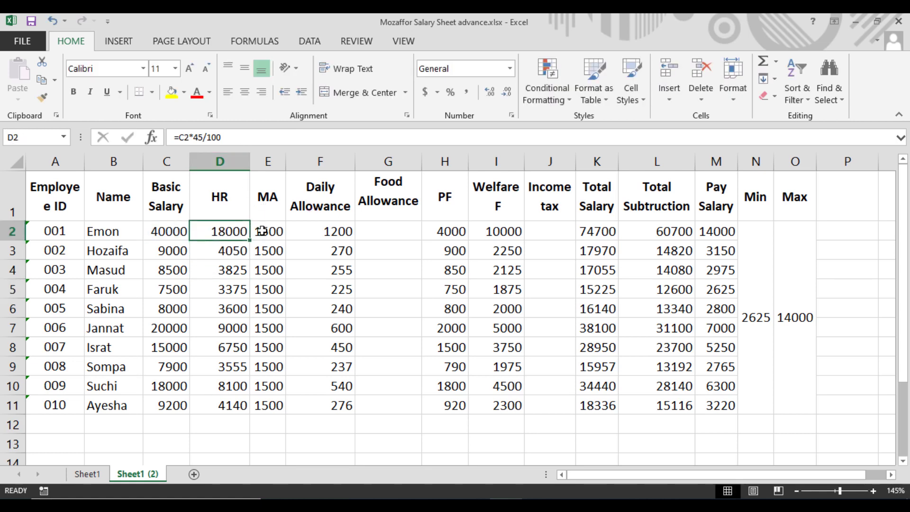
{"action": "type", "text": "="}
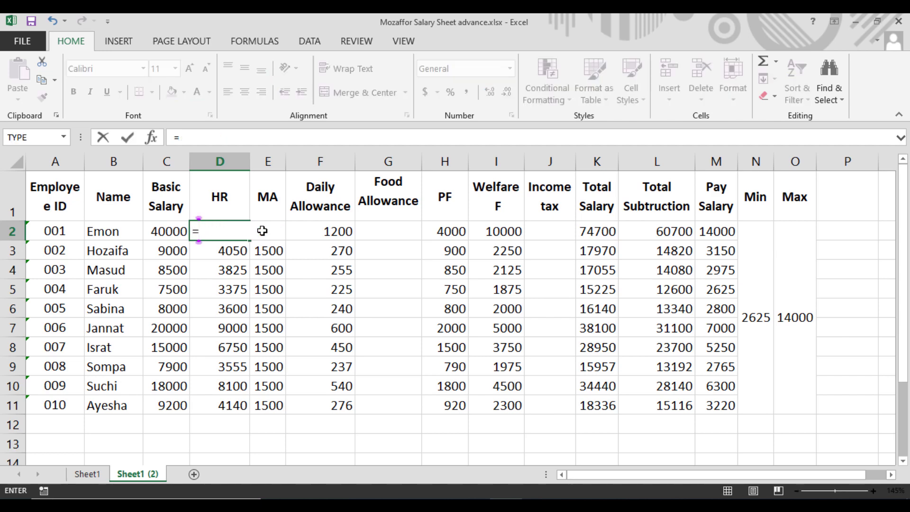
{"action": "type", "text": "if"}
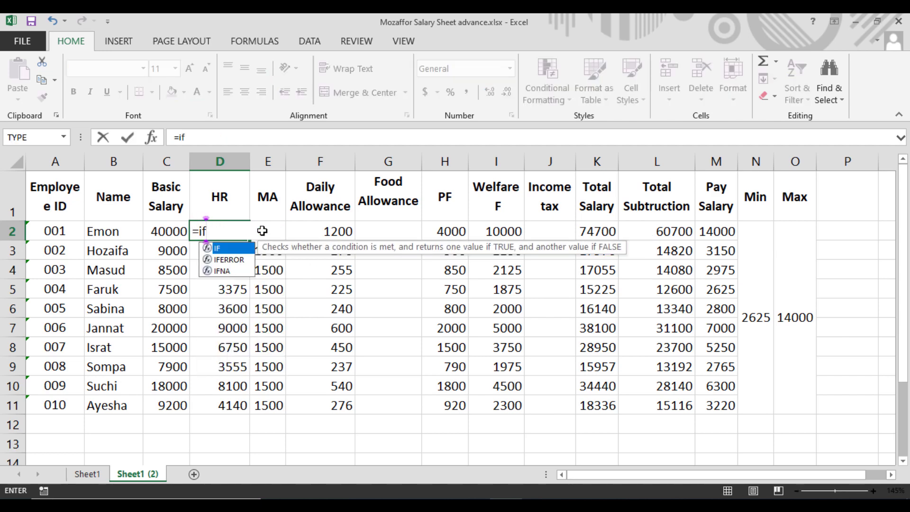
{"action": "type", "text": "("}
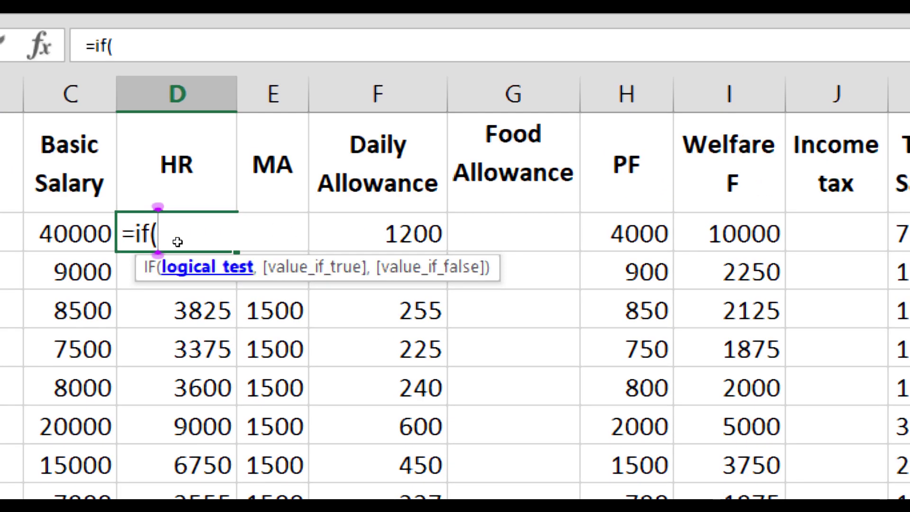
{"action": "left_click", "coordinate": [71, 232]}
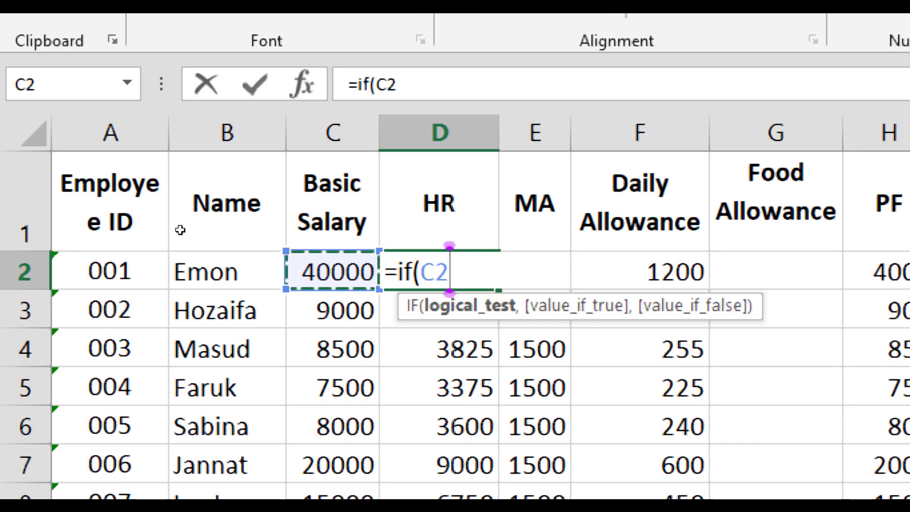
{"action": "type", "text": ">="}
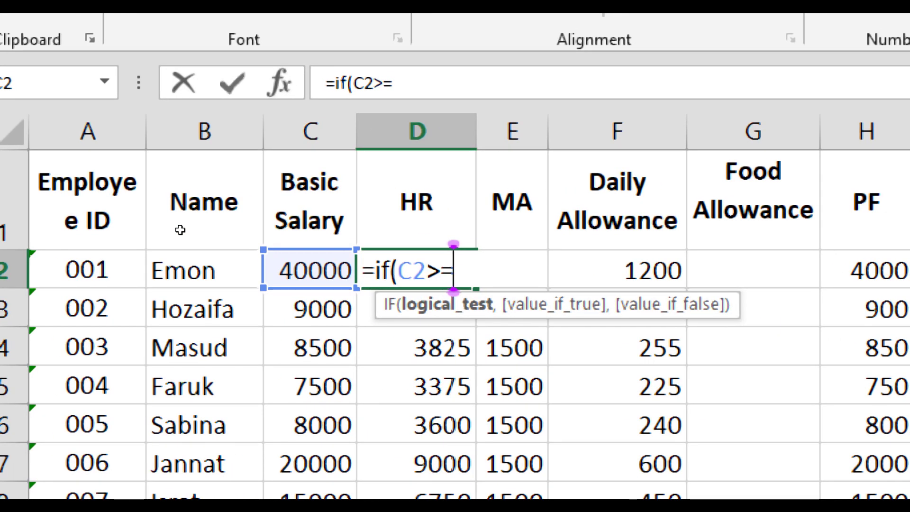
{"action": "type", "text": "800"}
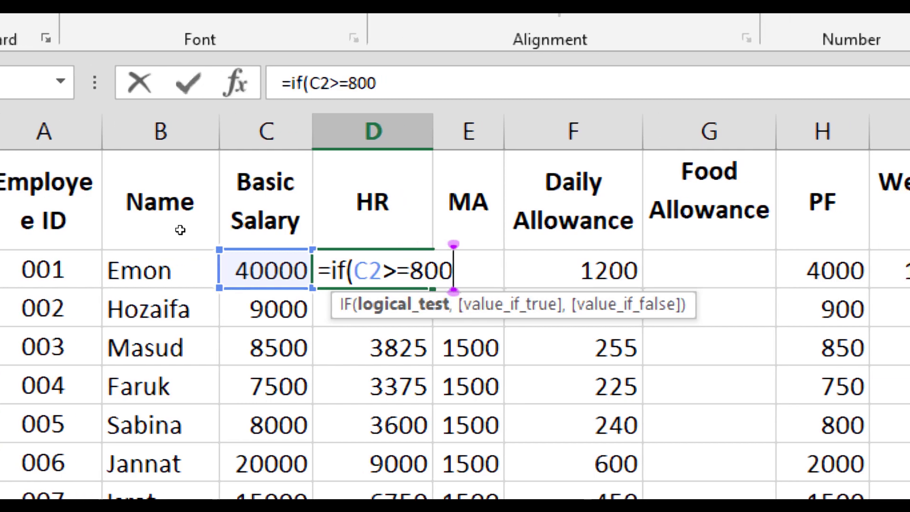
{"action": "type", "text": "0,"}
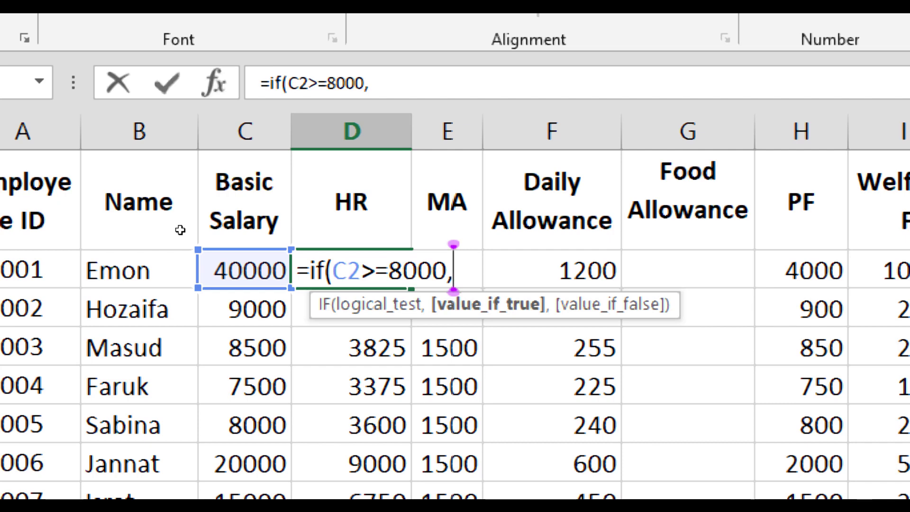
{"action": "type", "text": "40"}
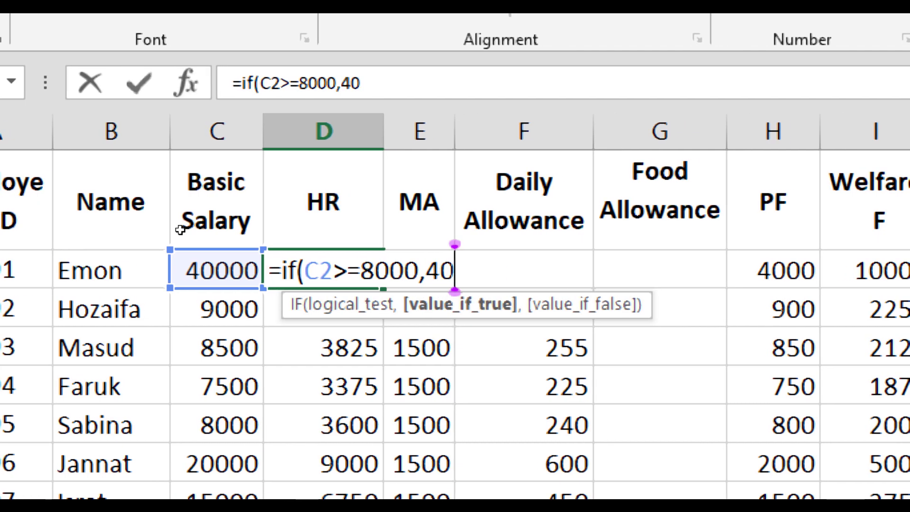
{"action": "type", "text": "*"}
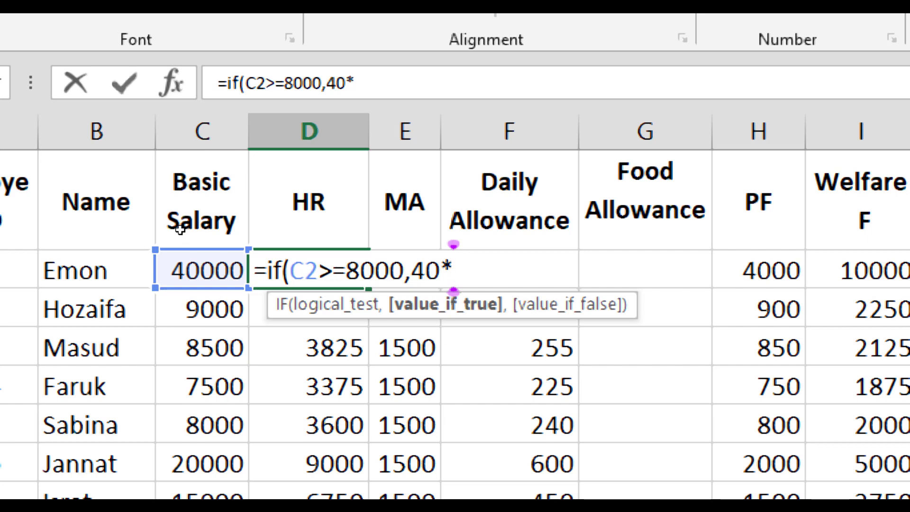
{"action": "key", "text": "Left"}
{"action": "key", "text": "BackSpace"}
{"action": "key", "text": "BackSpace"}
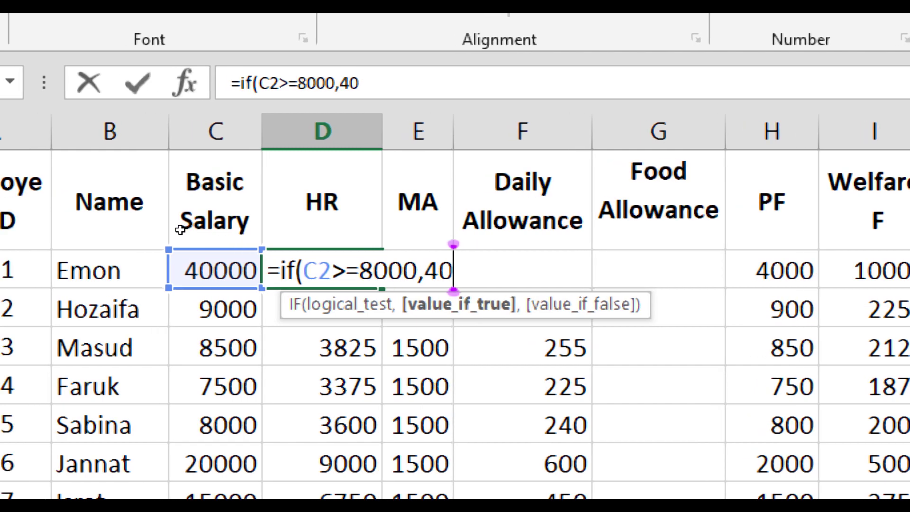
{"action": "key", "text": "BackSpace"}
{"action": "key", "text": "BackSpace"}
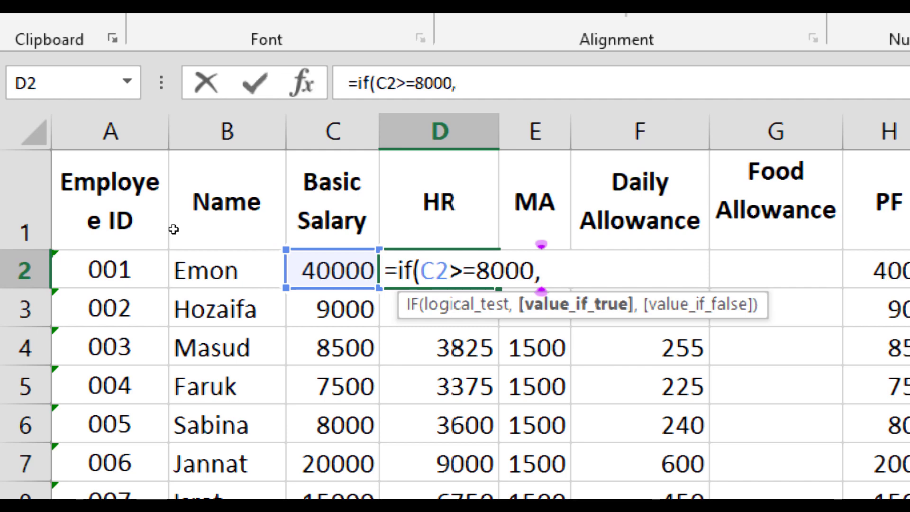
Step: Enter C2*40% as the IF formula's value when the test is true, and continue to its false value
{"action": "key", "text": "Left"}
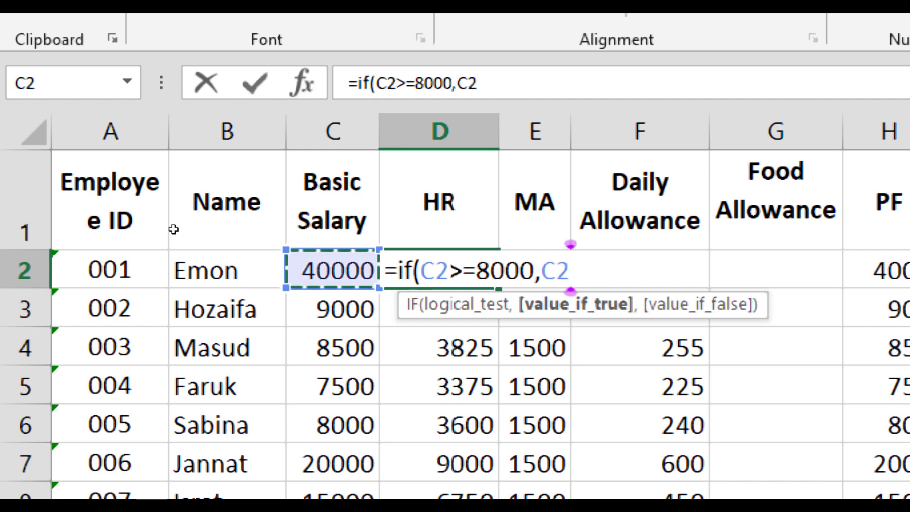
{"action": "type", "text": "*"}
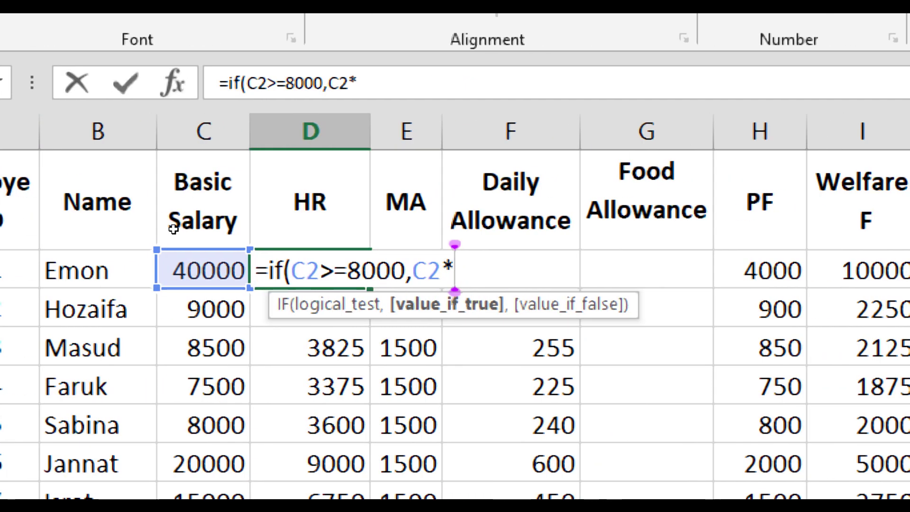
{"action": "type", "text": "40"}
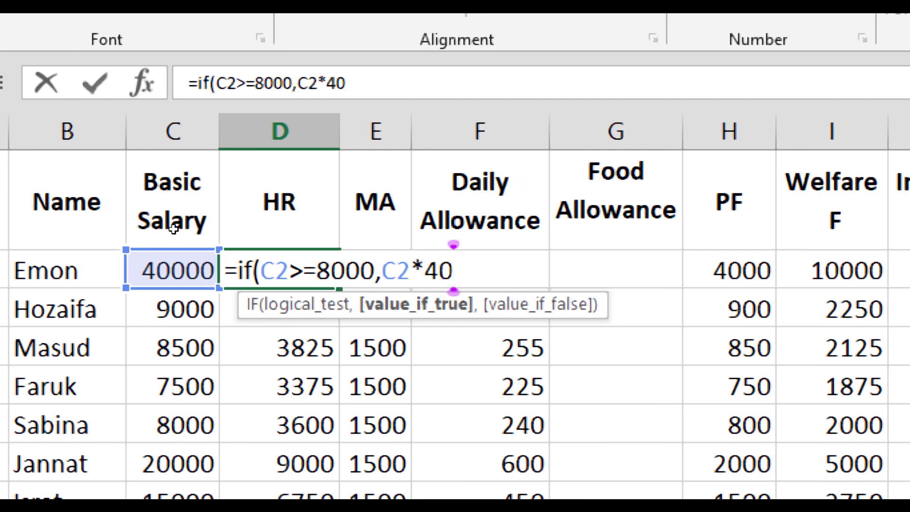
{"action": "type", "text": "%"}
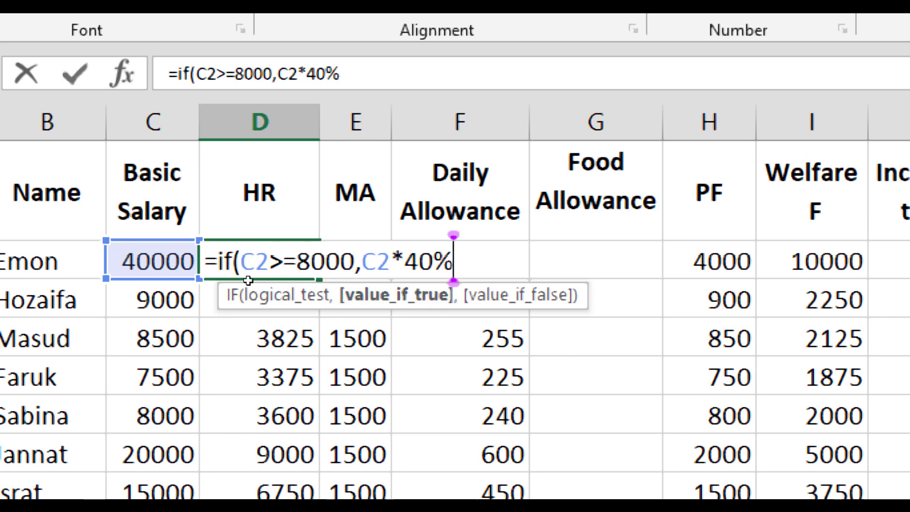
{"action": "type", "text": ","}
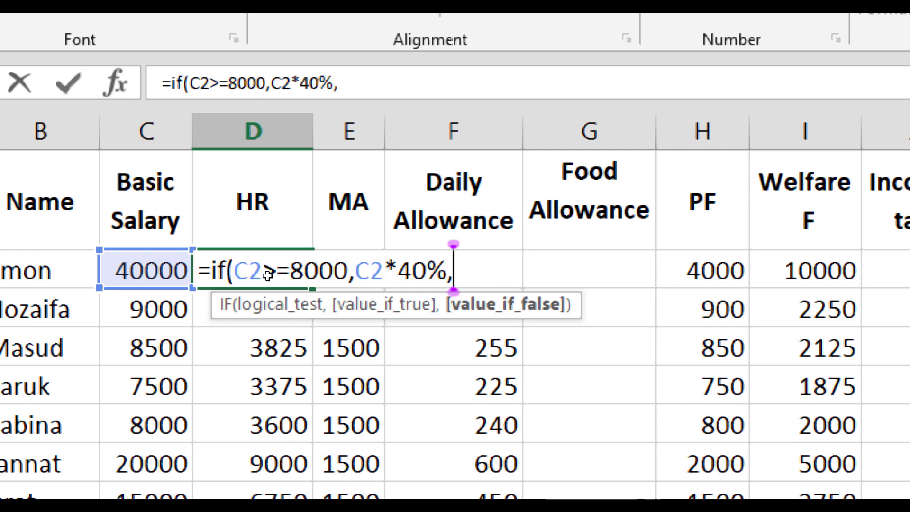
Step: Nest a second IF as the false value in D2's formula, with the logical test C2<8000
{"action": "type", "text": "if"}
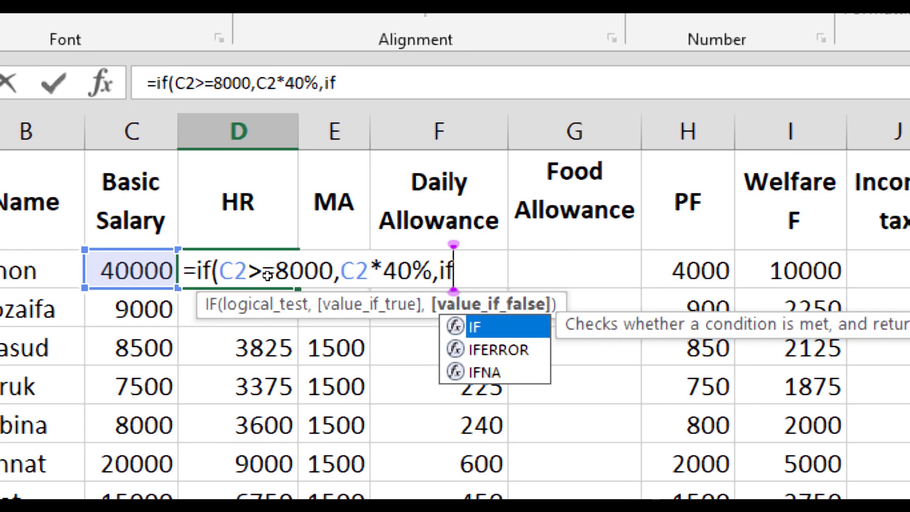
{"action": "type", "text": "("}
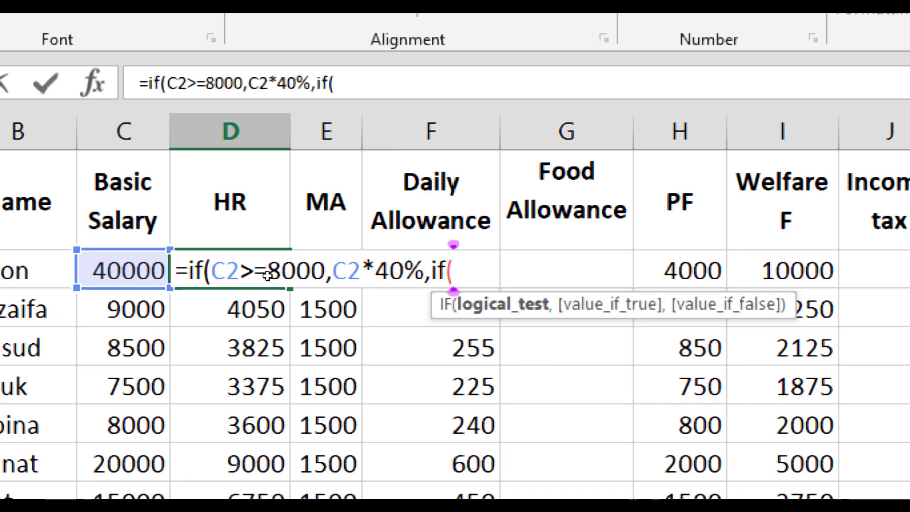
{"action": "type", "text": "<"}
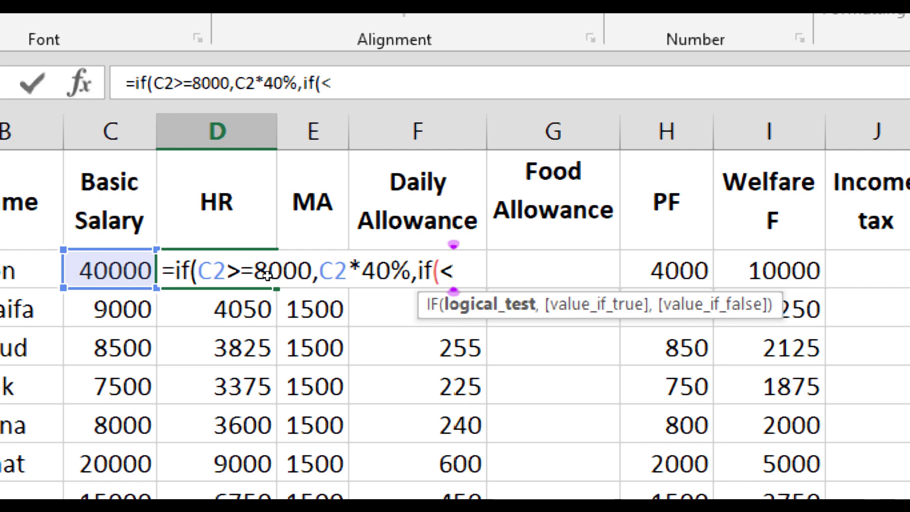
{"action": "key", "text": "BackSpace"}
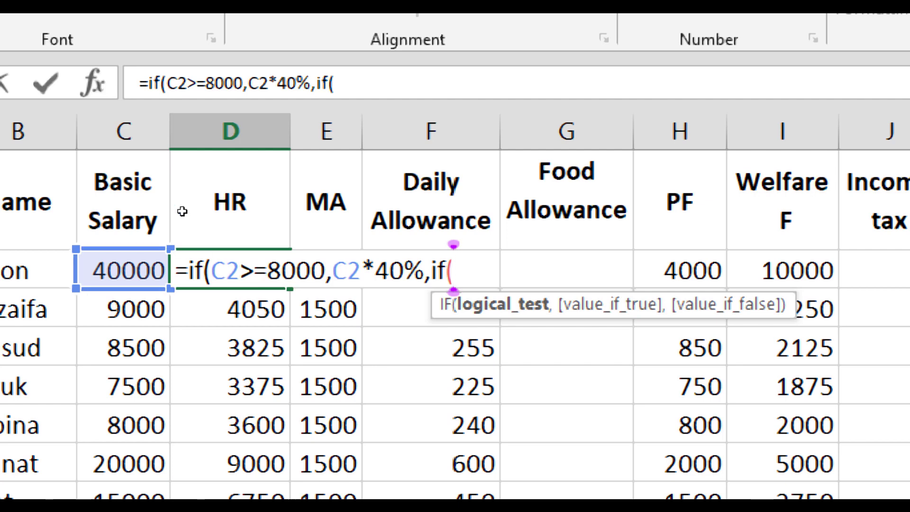
{"action": "left_click", "coordinate": [163, 251]}
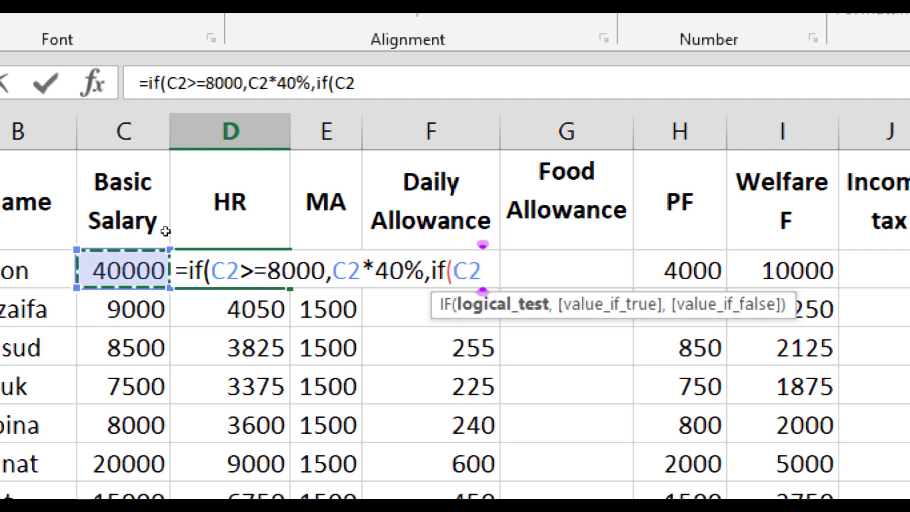
{"action": "type", "text": "<"}
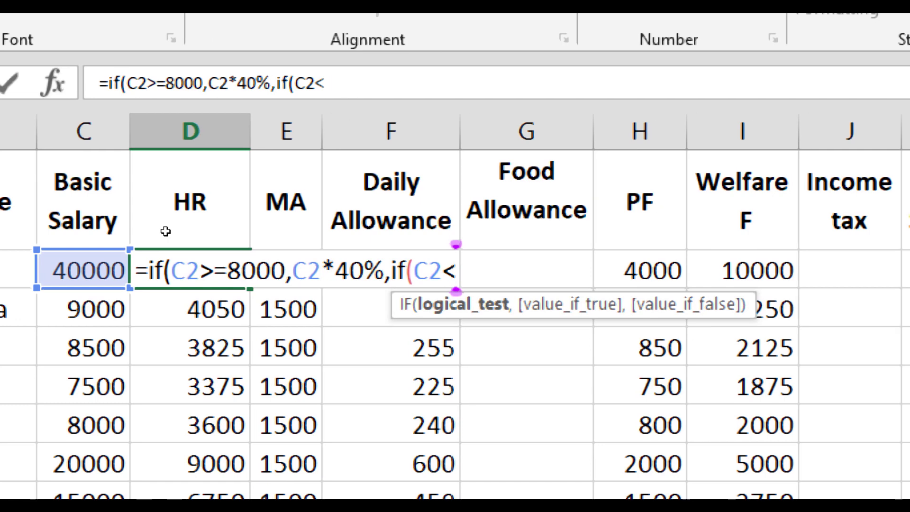
{"action": "type", "text": "8000,"}
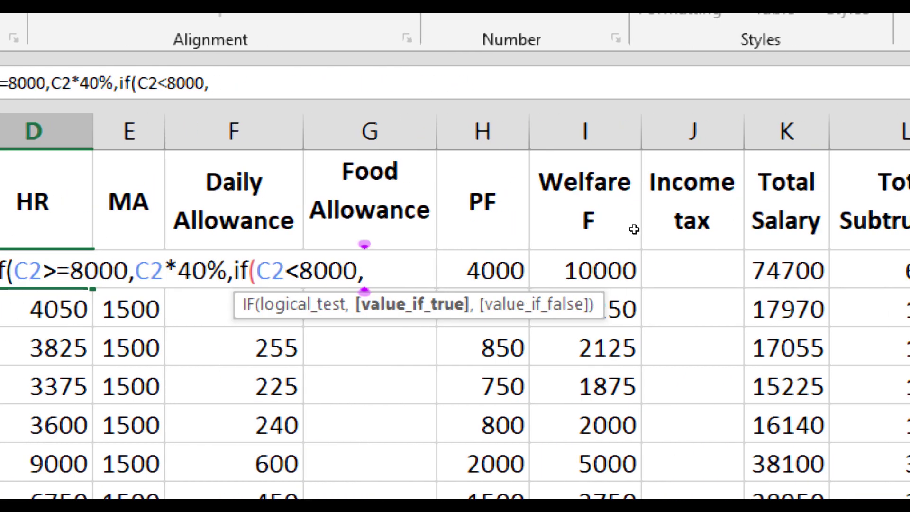
Step: Enter C2*50% as the nested IF's value when true, close both IF functions and commit the formula in D2
{"action": "type", "text": "c"}
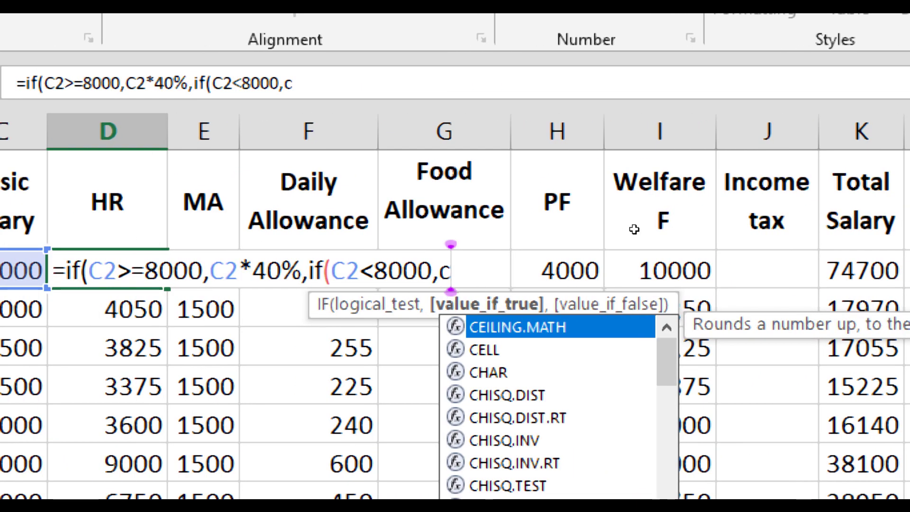
{"action": "type", "text": "2"}
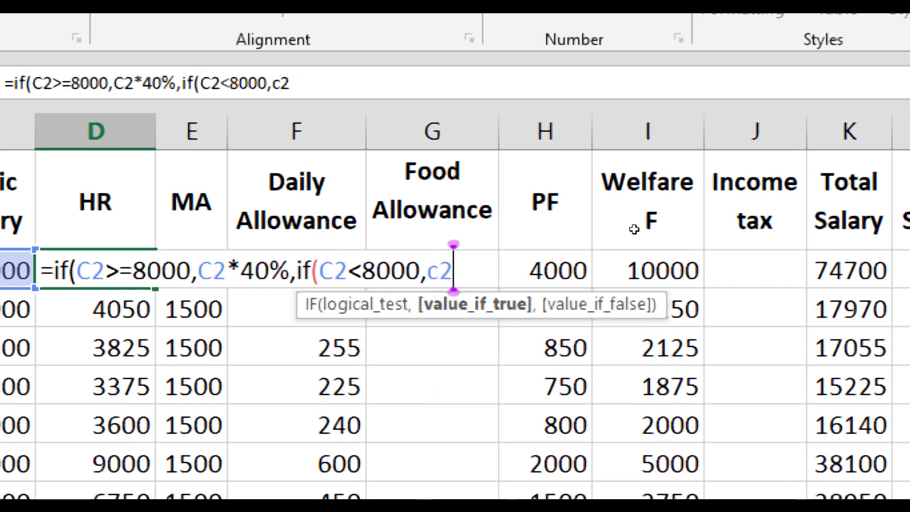
{"action": "type", "text": "*"}
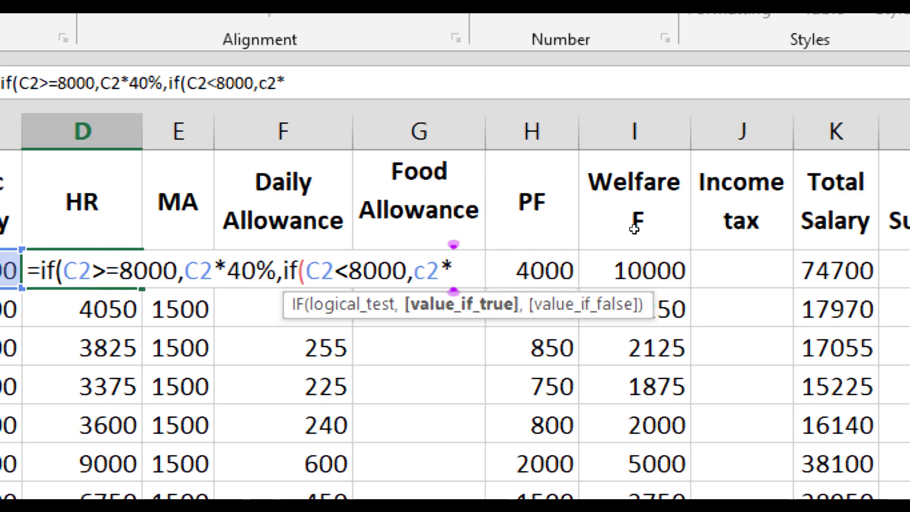
{"action": "type", "text": "50%"}
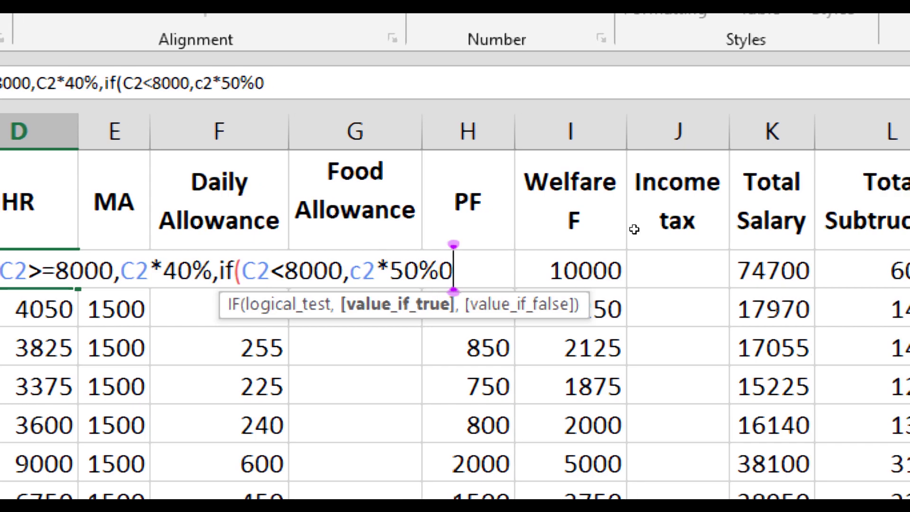
{"action": "type", "text": "))"}
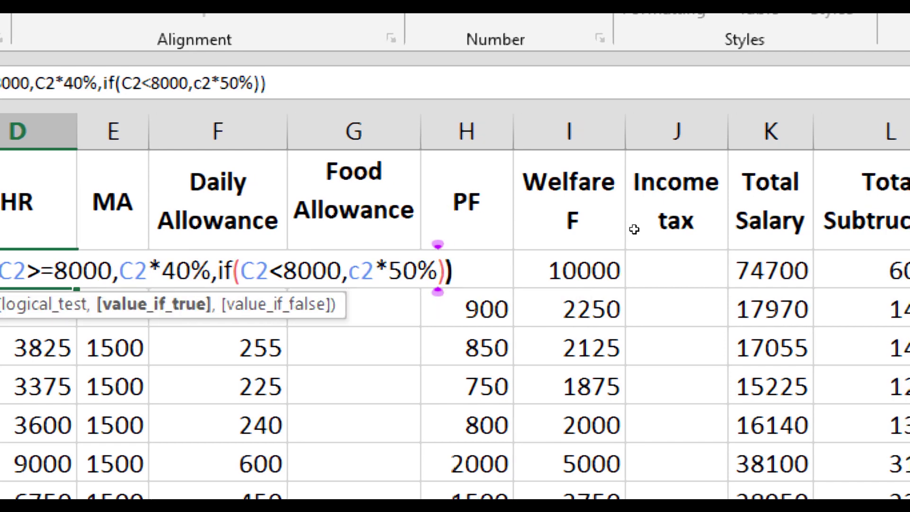
{"action": "key", "text": "Return"}
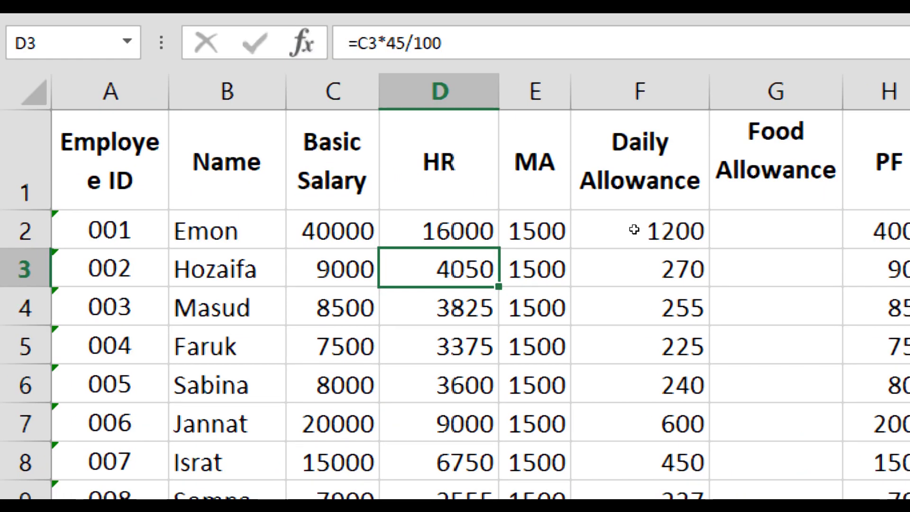
Step: Fill the nested IF formula from D2 down the HR column to the last employee row
{"action": "key", "text": "Up"}
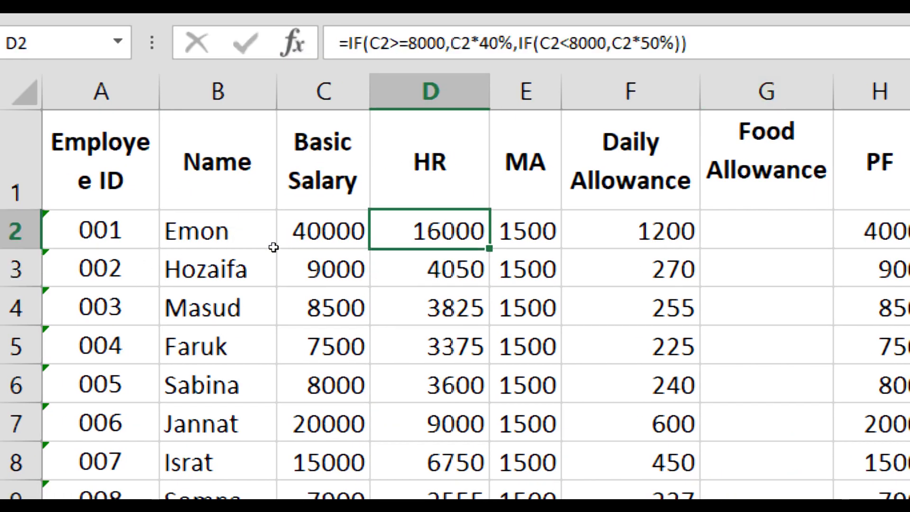
{"action": "key", "text": "ctrl+shift+Down"}
{"action": "key", "text": "ctrl+d"}
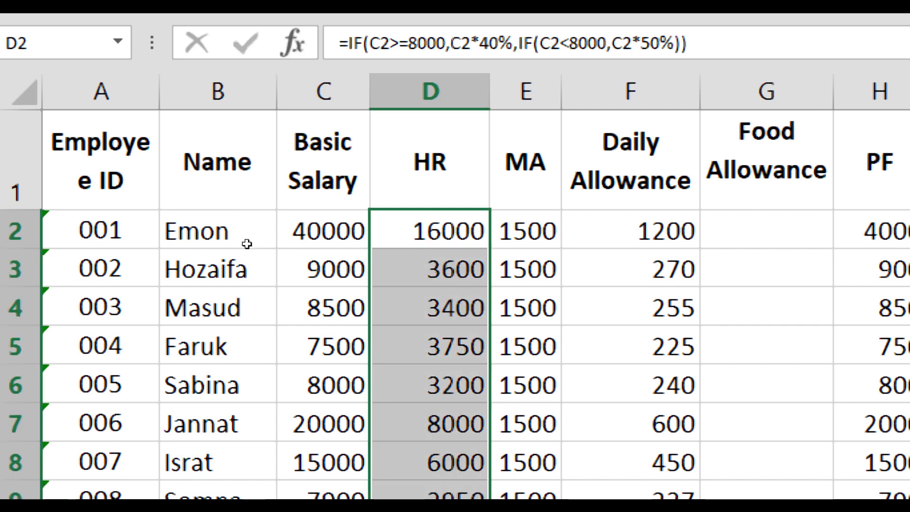
Step: Check the filled HR column, comparing the basic salary in C5 with the house rent in D5
{"action": "scroll", "coordinate": [247, 244], "scroll_direction": "down", "scroll_amount": 3}
{"action": "scroll", "coordinate": [237, 260], "scroll_direction": "up", "scroll_amount": 3}
{"action": "left_click", "coordinate": [324, 346]}
{"action": "left_click", "coordinate": [430, 346]}
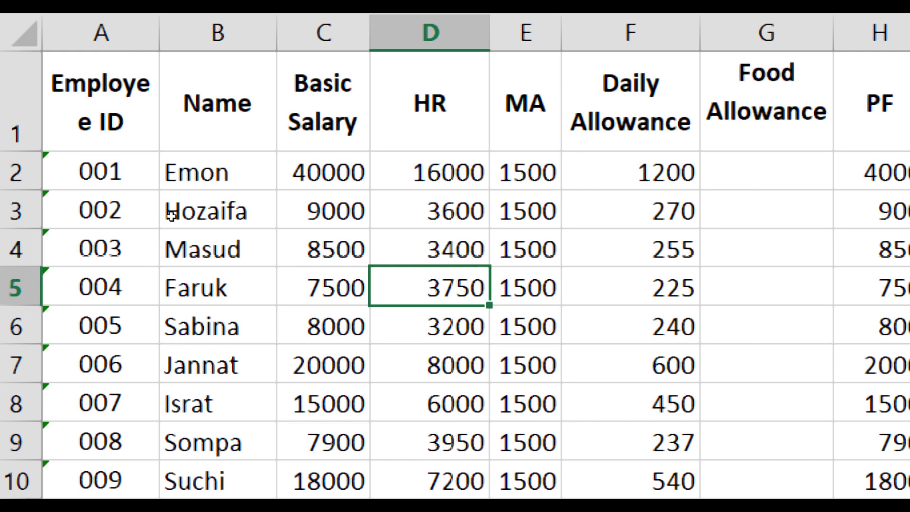
Step: Add 0 as the nested IF's value when false in D2's HR formula, after C2*50%
{"action": "key", "text": "Up"}
{"action": "key", "text": "Up"}
{"action": "key", "text": "Up"}
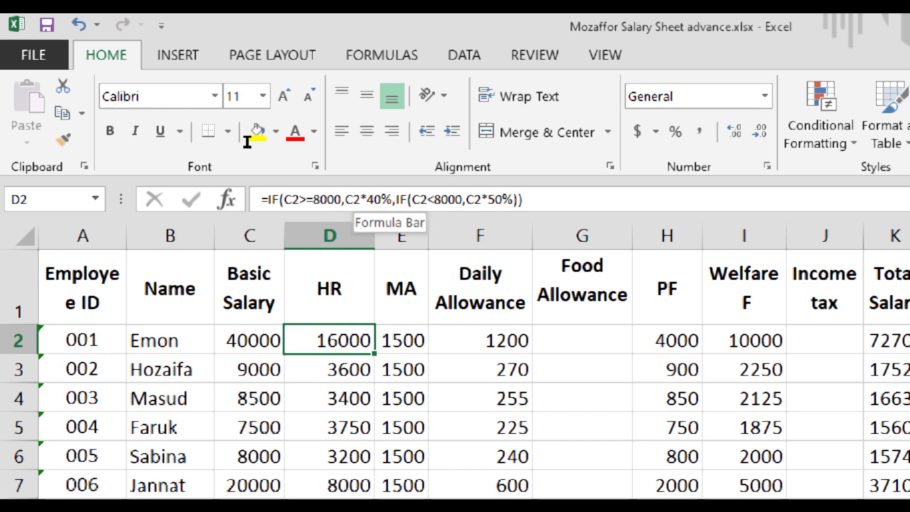
{"action": "left_click", "coordinate": [513, 199]}
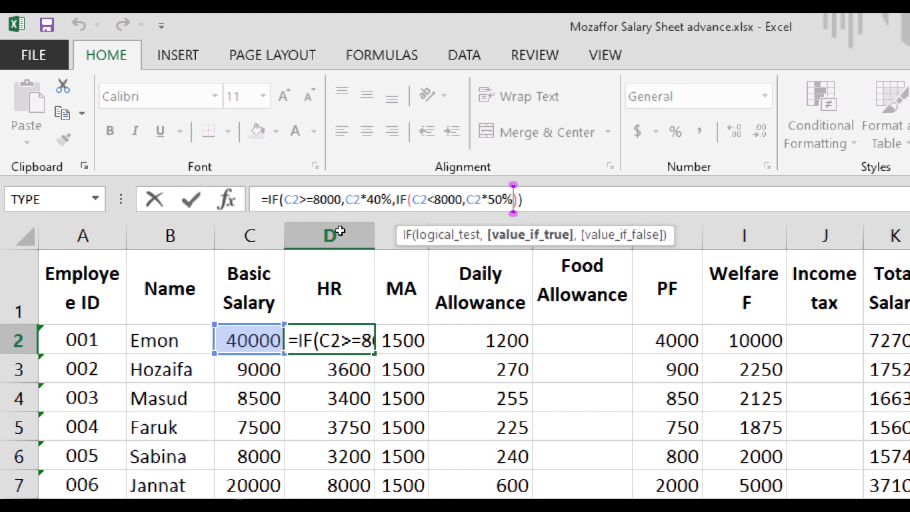
{"action": "type", "text": ",0"}
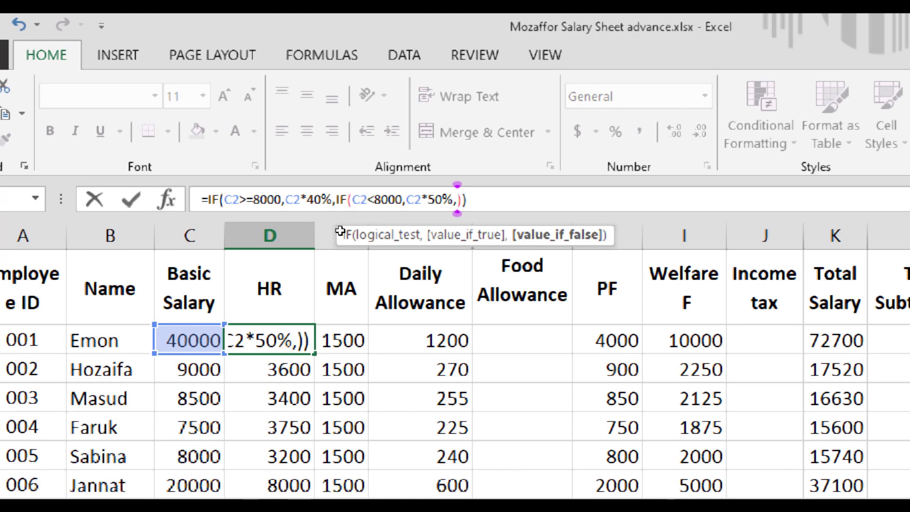
{"action": "key", "text": "Return"}
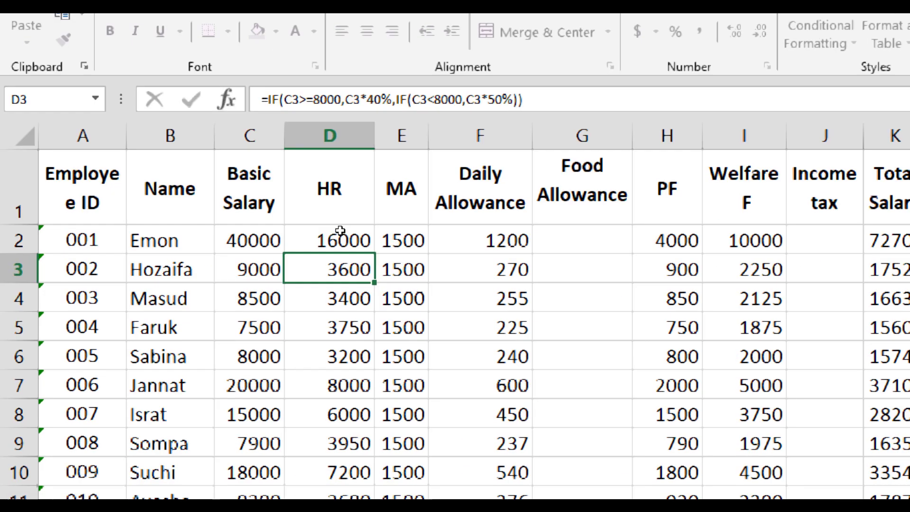
Step: Fill D2's updated HR formula down through D11 and check the copied formula in D9
{"action": "key", "text": "Up"}
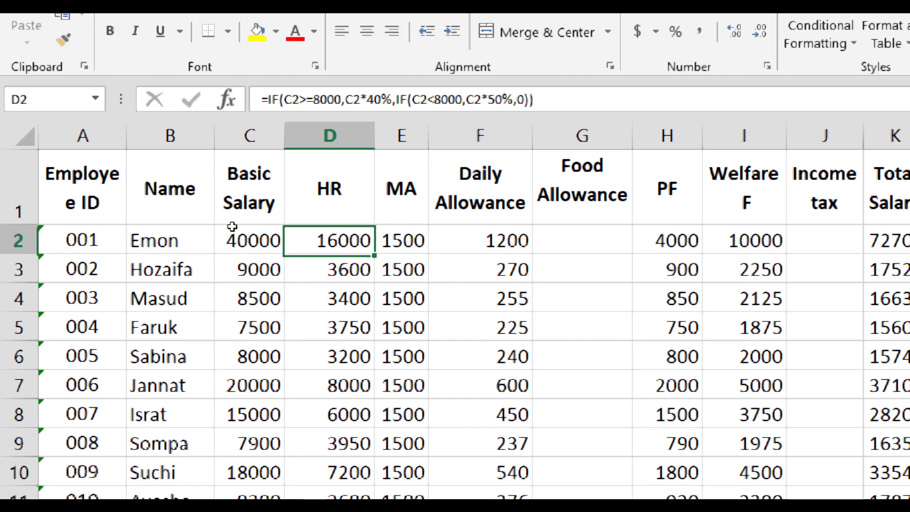
{"action": "key", "text": "ctrl+shift+Down"}
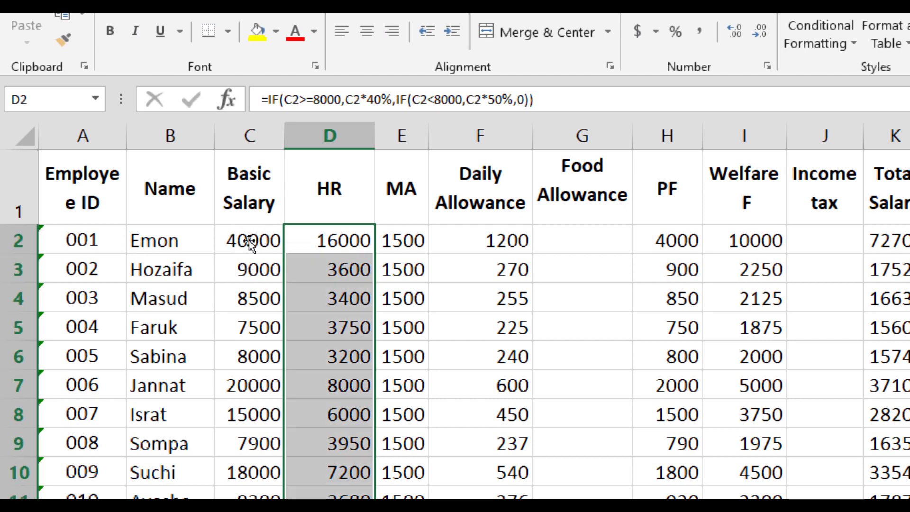
{"action": "left_click", "coordinate": [327, 443]}
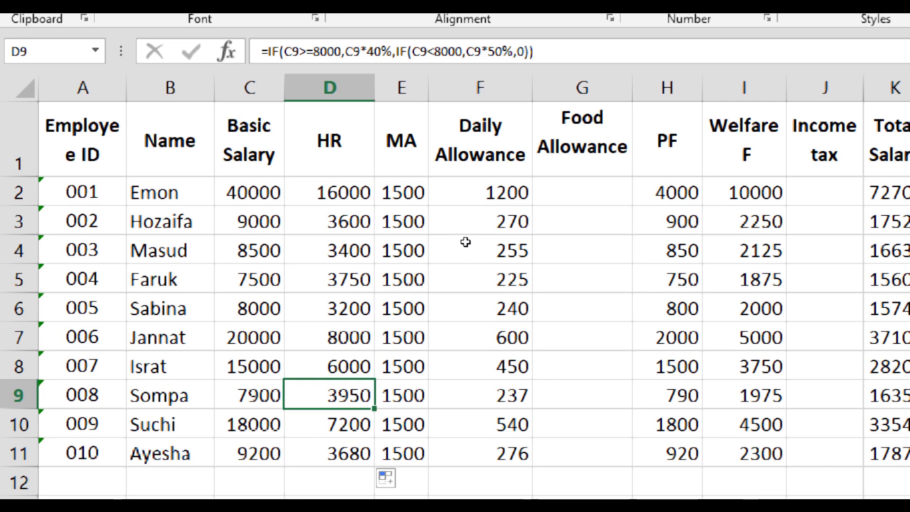
Step: Select the first Income tax cell, J2, and switch to the Word document to read the Income Tax (IT) rule
{"action": "left_click", "coordinate": [825, 191]}
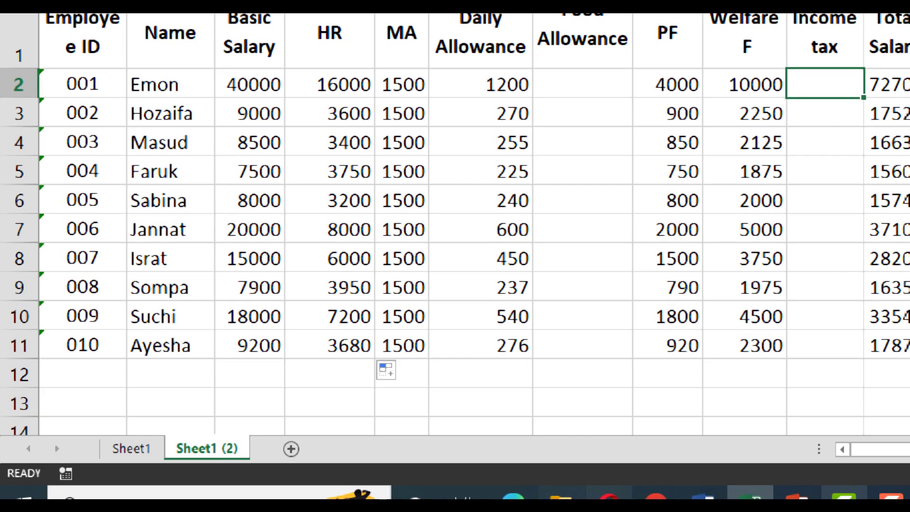
{"action": "left_click", "coordinate": [703, 495]}
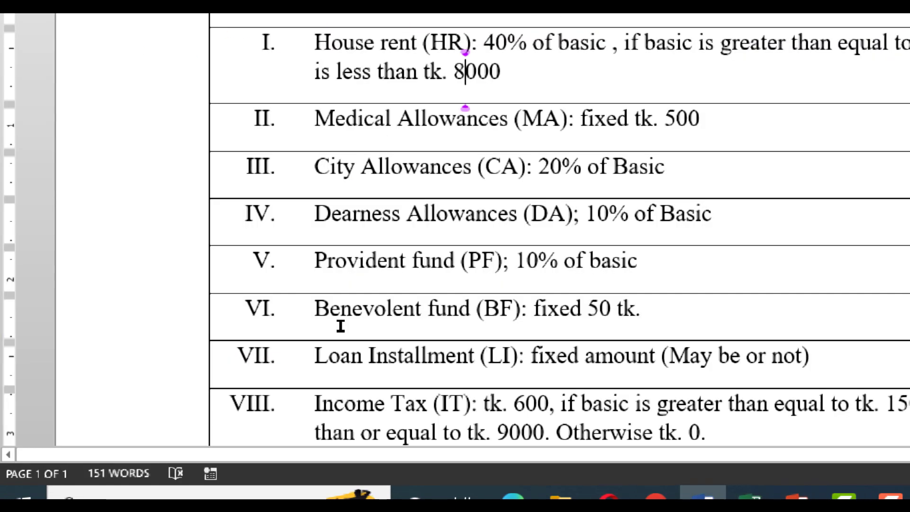
{"action": "scroll", "coordinate": [237, 366], "scroll_direction": "down", "scroll_amount": 2}
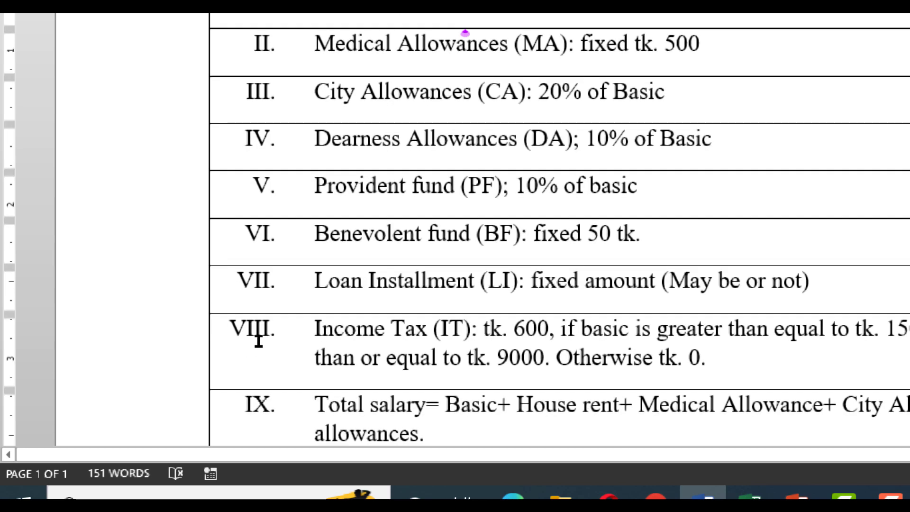
{"action": "scroll", "coordinate": [274, 331], "scroll_direction": "down", "scroll_amount": 3}
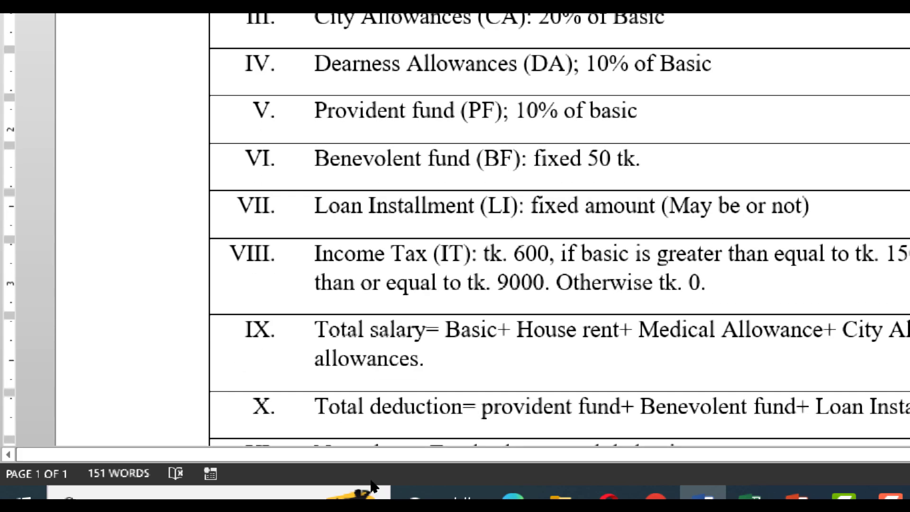
{"action": "scroll", "coordinate": [372, 476], "scroll_direction": "right", "scroll_amount": 2}
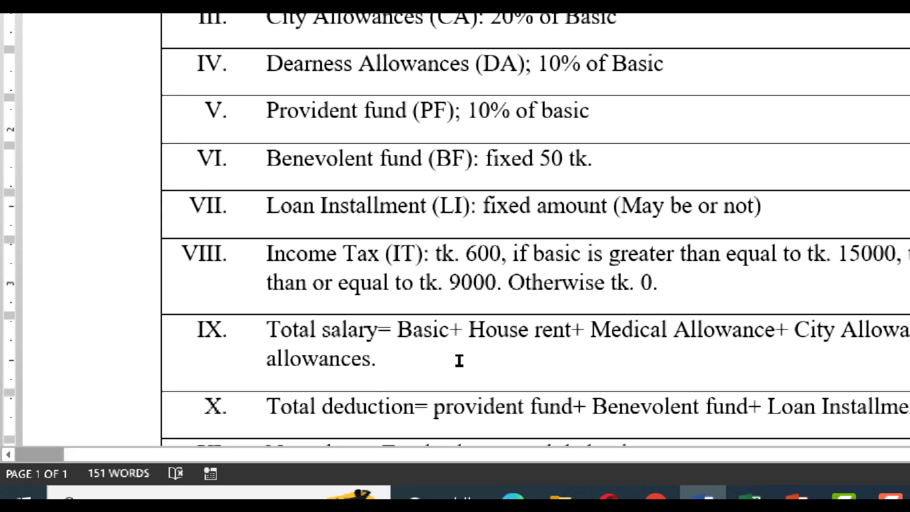
{"action": "scroll", "coordinate": [571, 363], "scroll_direction": "right", "scroll_amount": 1}
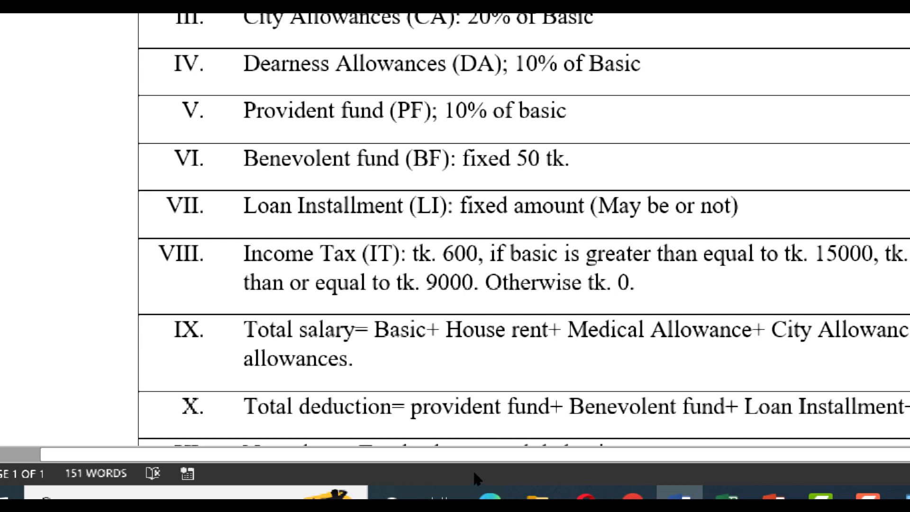